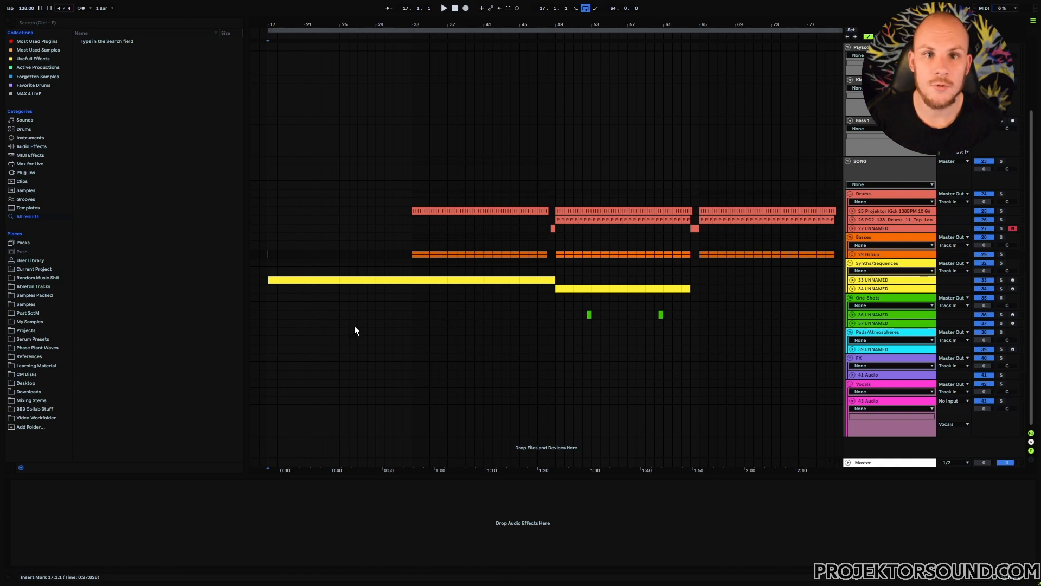
Start playback of the arrangement.
key("space")
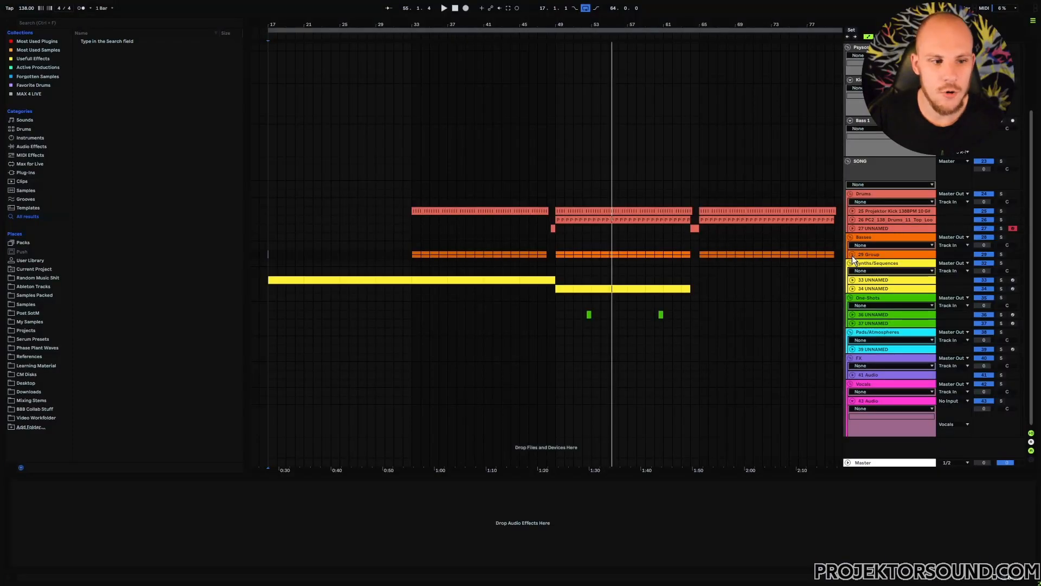
Expand the bass group and first bass track, zoom in, and inspect the bass pattern and the drum top-loop clip.
left_click(852, 255)
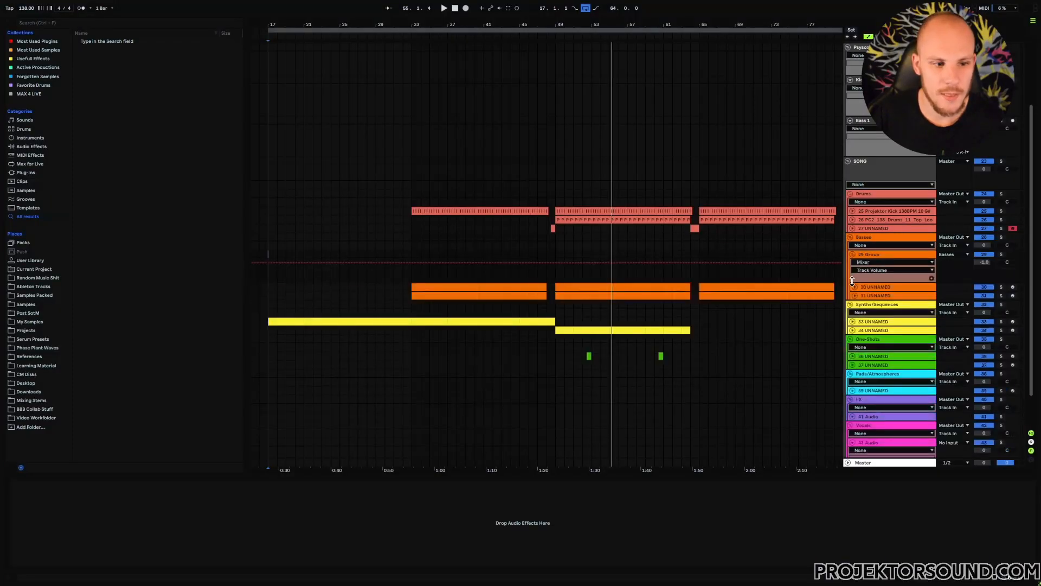
left_click(854, 286)
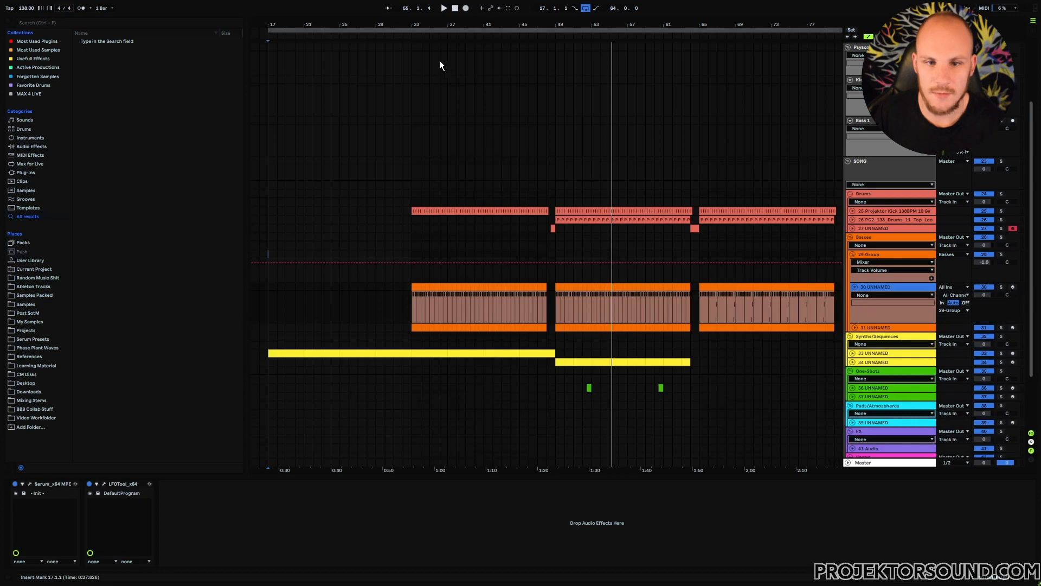
left_click_drag(413, 25, 401, 111)
left_click(344, 307)
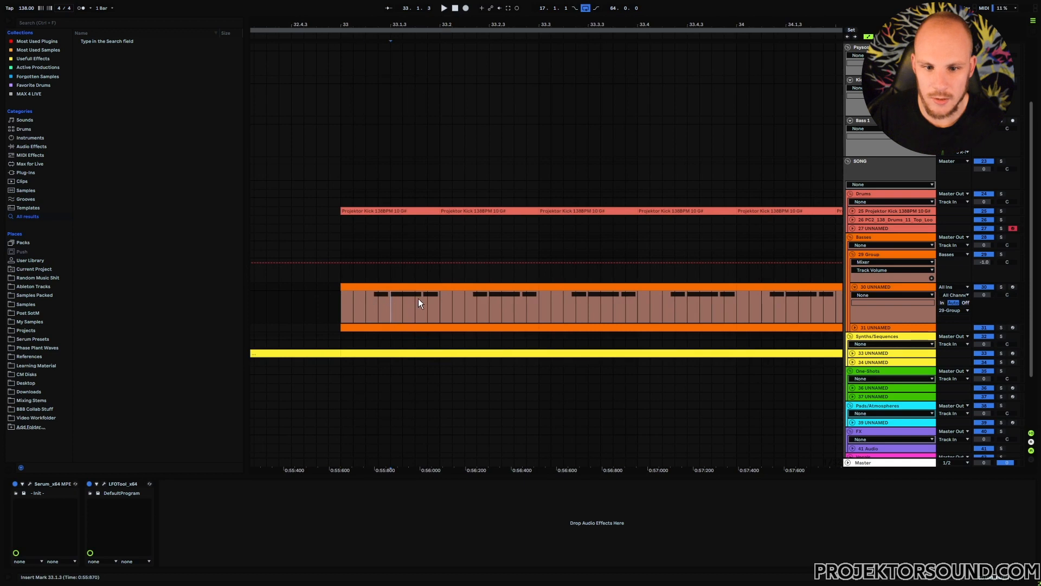
left_click(376, 296)
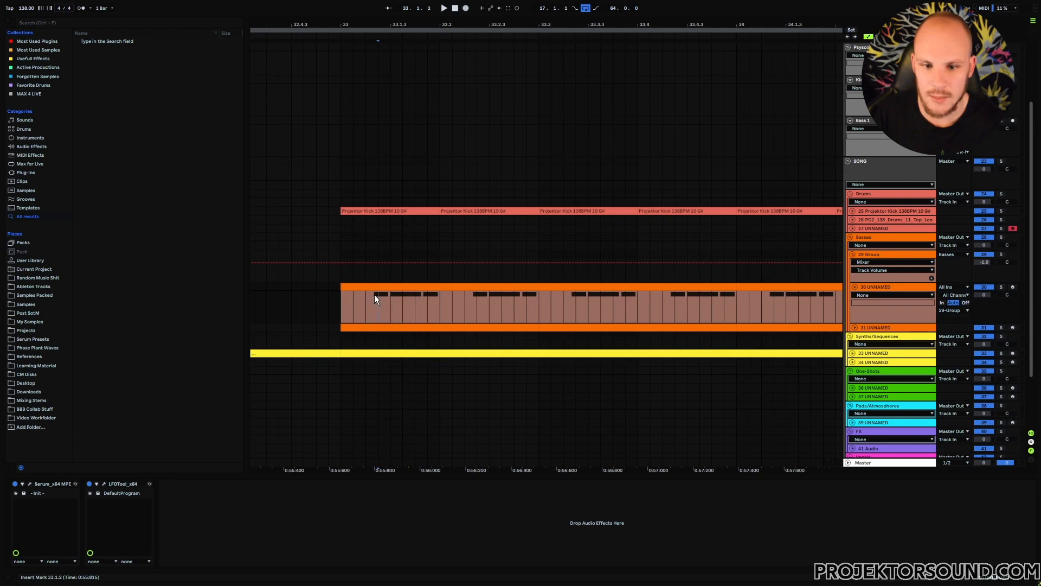
left_click_drag(391, 299, 424, 297)
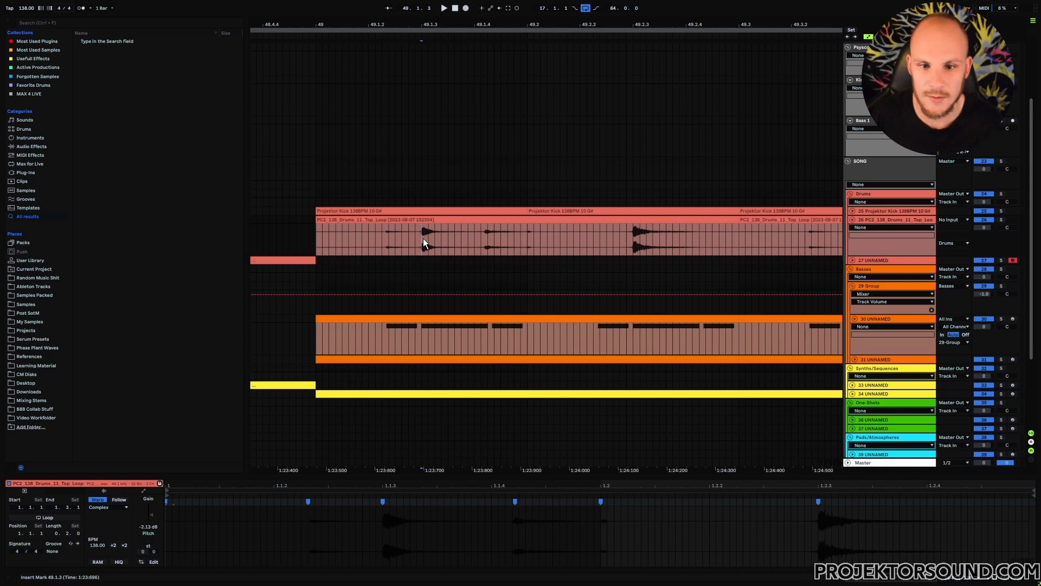
left_click(369, 237)
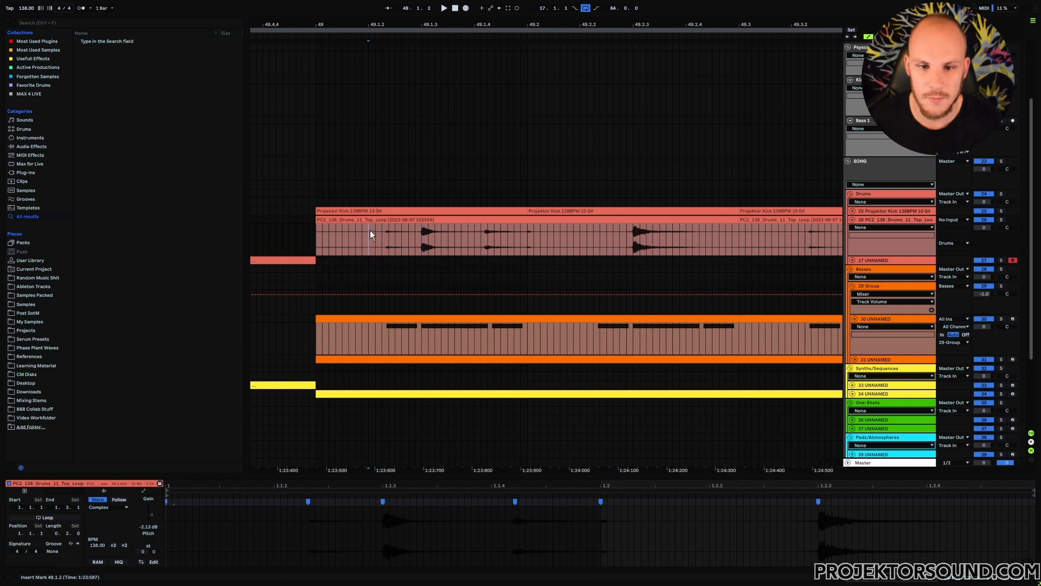
left_click(476, 237)
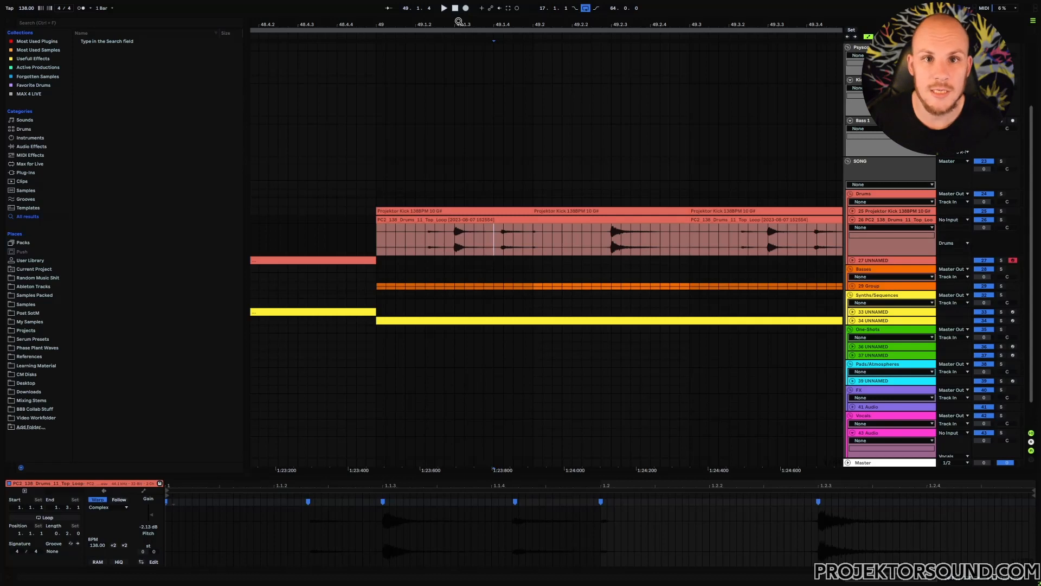
Open the Stepic sequencer on the synth track's device chain and activate its pattern swing.
left_click(864, 313)
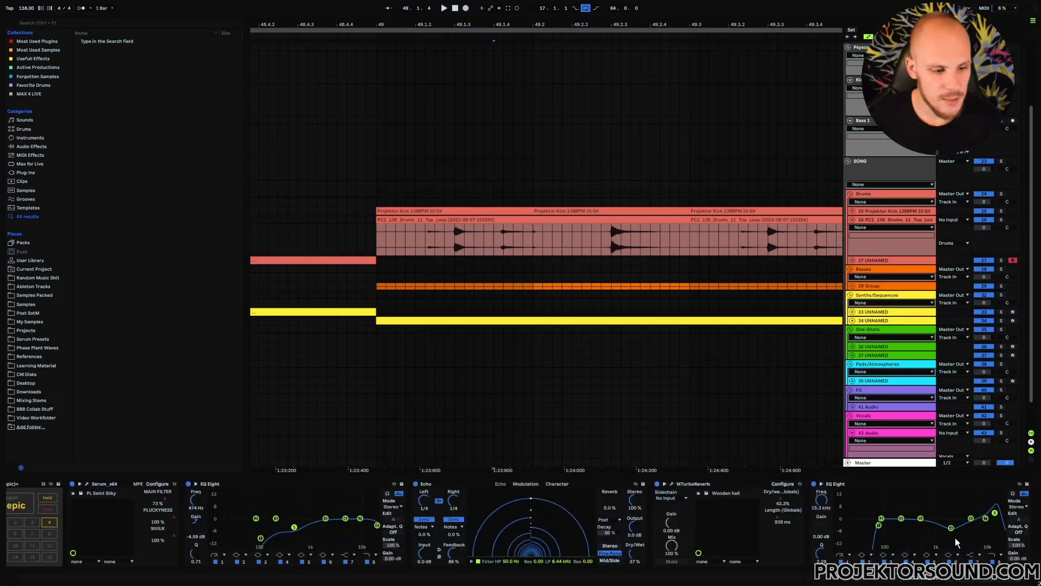
left_click_drag(916, 577, 839, 576)
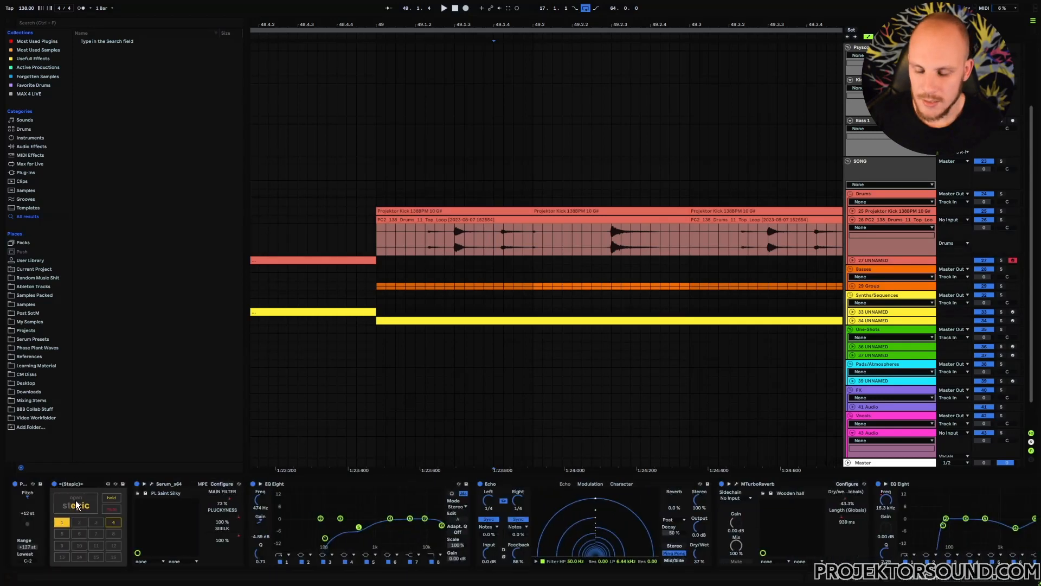
left_click(81, 504)
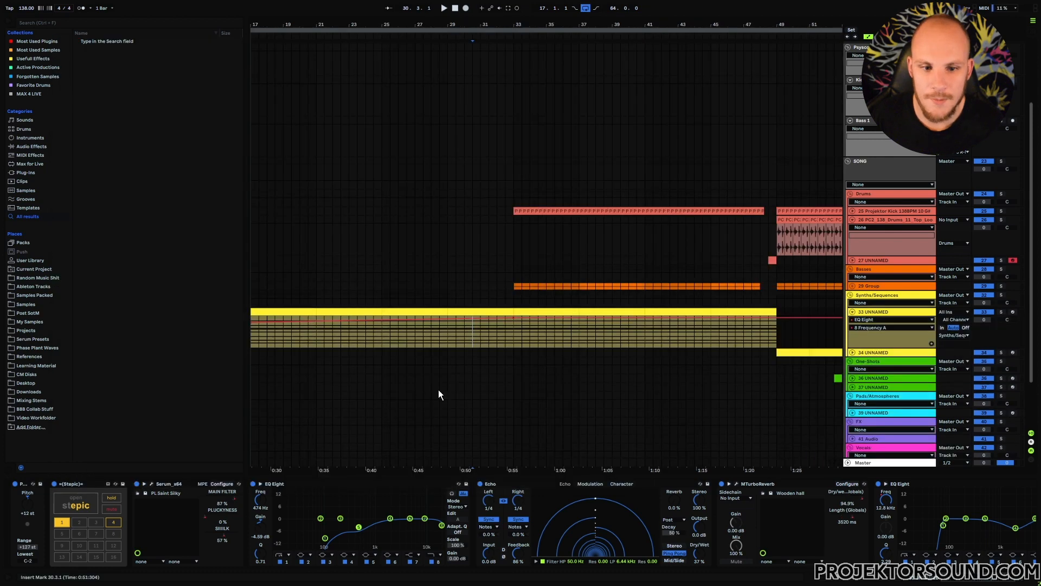
left_click(448, 339)
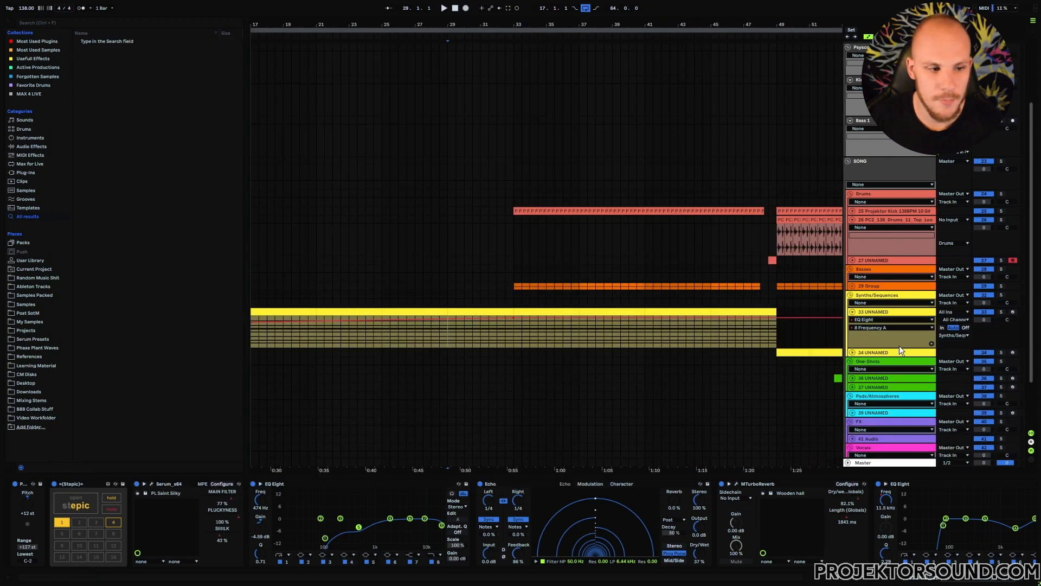
left_click(1002, 312)
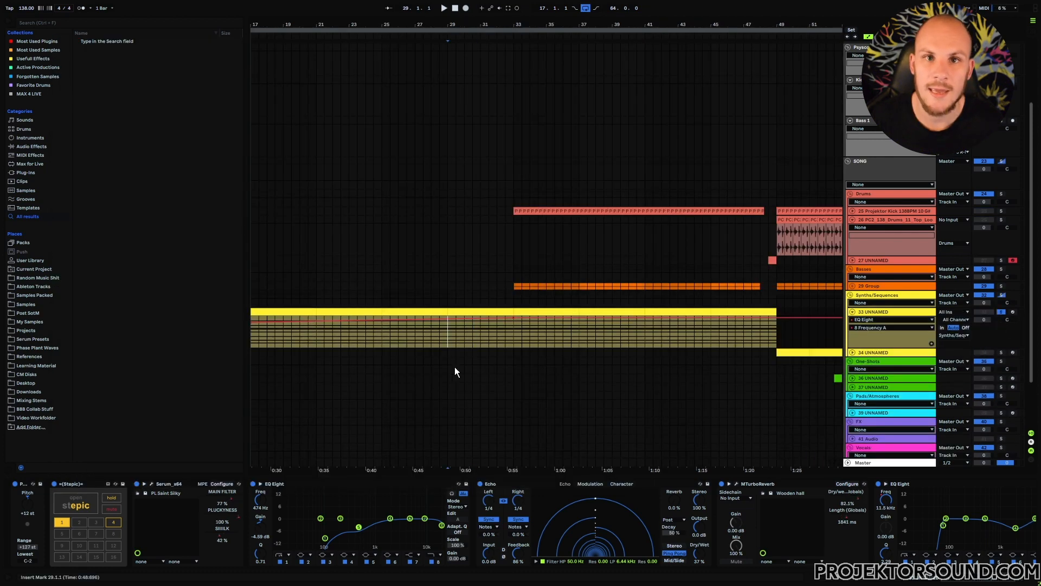
key("space")
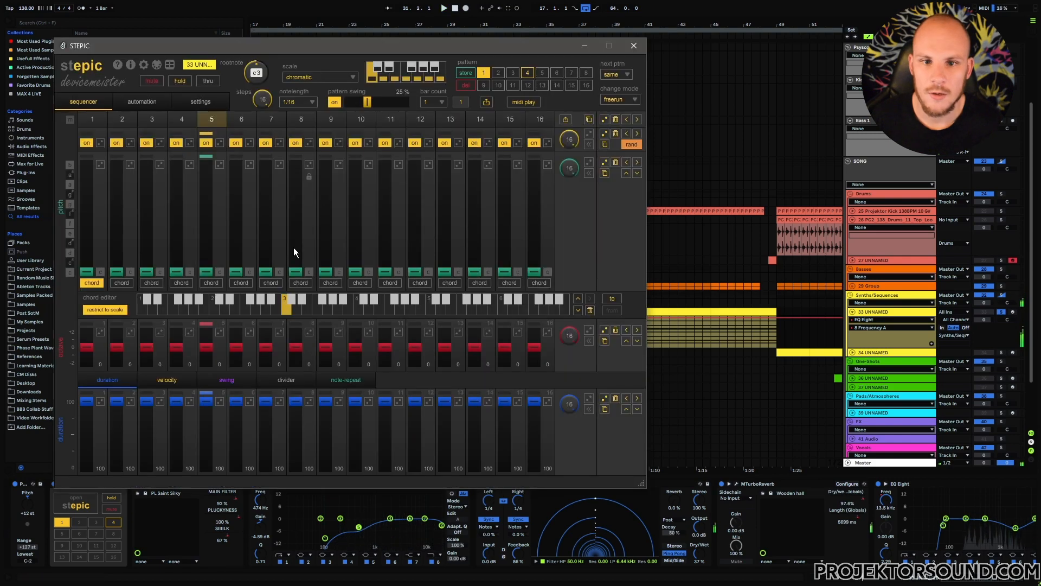
left_click(334, 103)
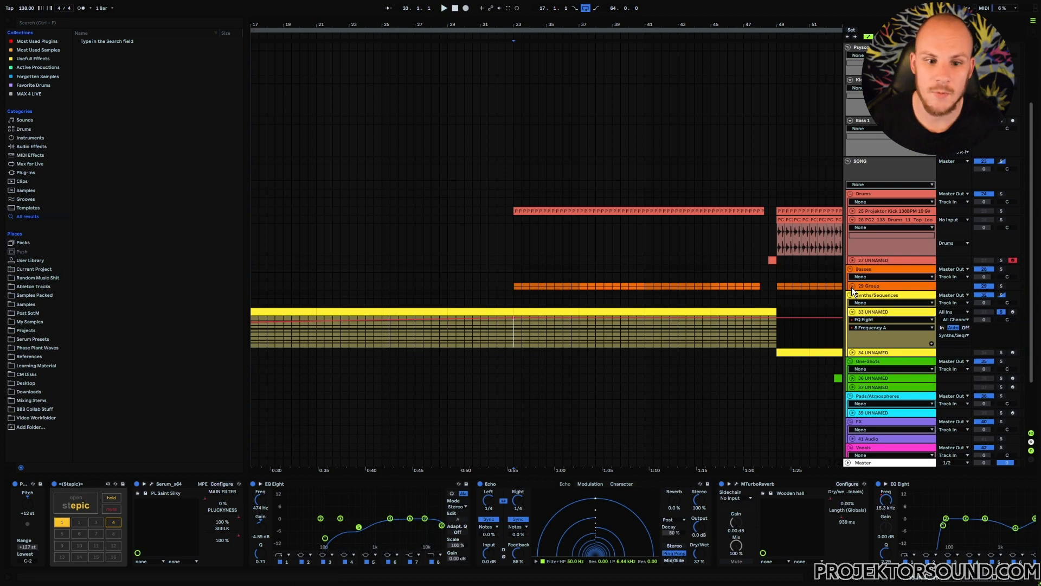
Expand the bass group and inspect the notes of the first bass clip.
left_click(852, 287)
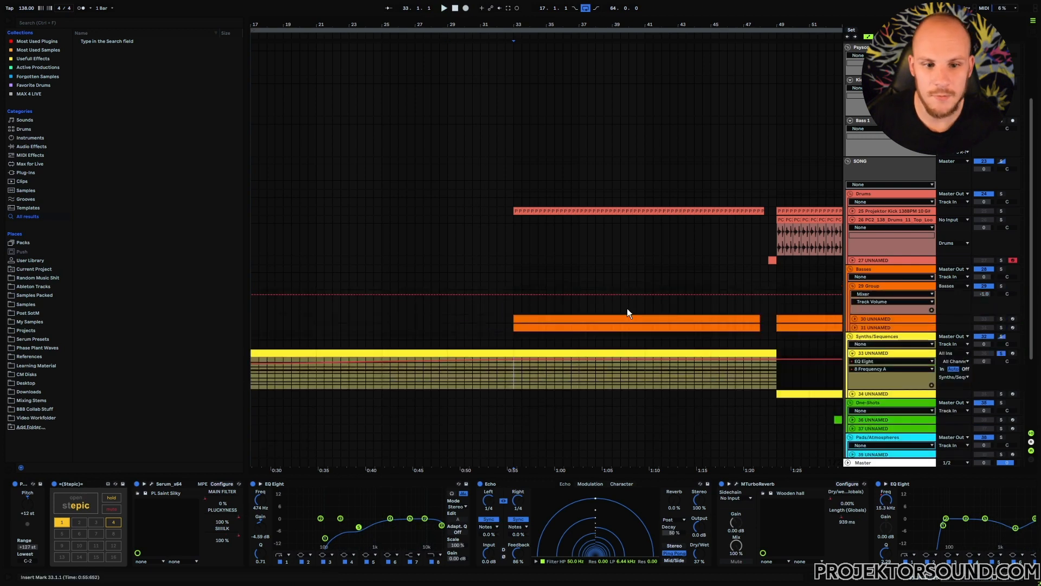
left_click(517, 318)
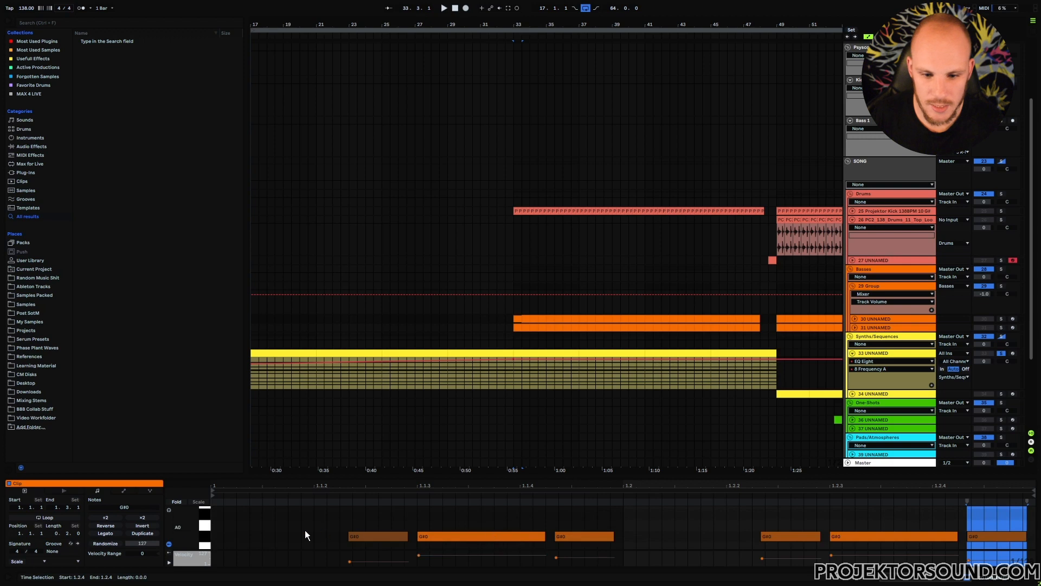
left_click(374, 525)
left_click(589, 538)
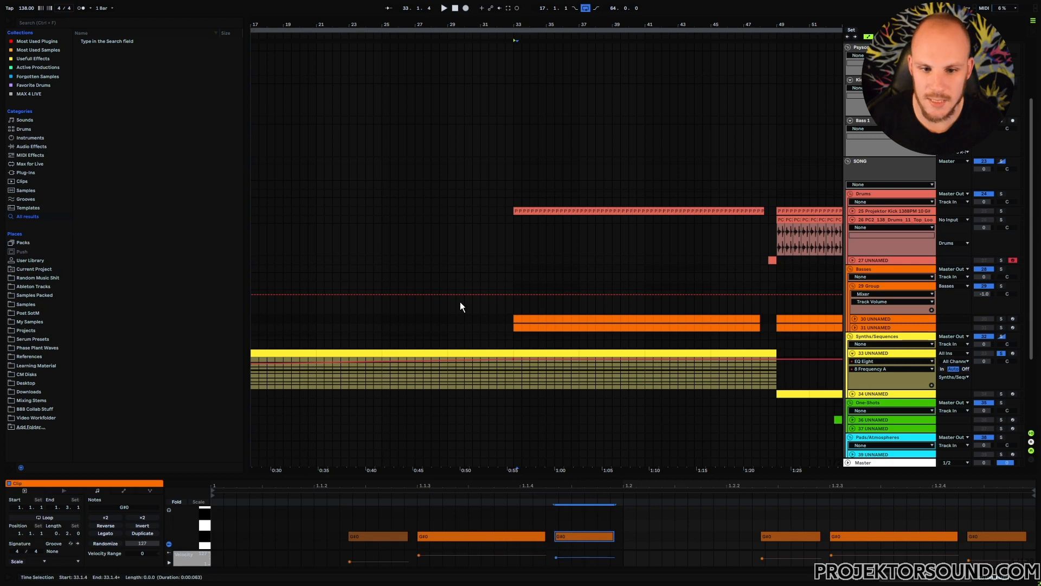
Insert an empty MIDI clip on the first bass track at bar 29 and enlarge the clip editor.
left_click_drag(462, 24, 441, 320)
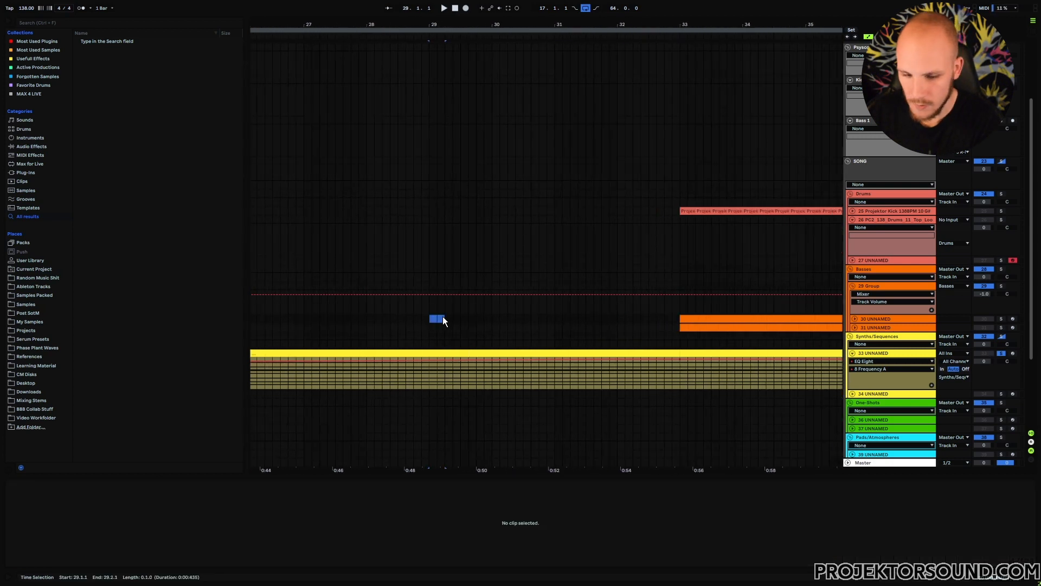
key("ctrl+shift+m")
left_click_drag(370, 476, 358, 321)
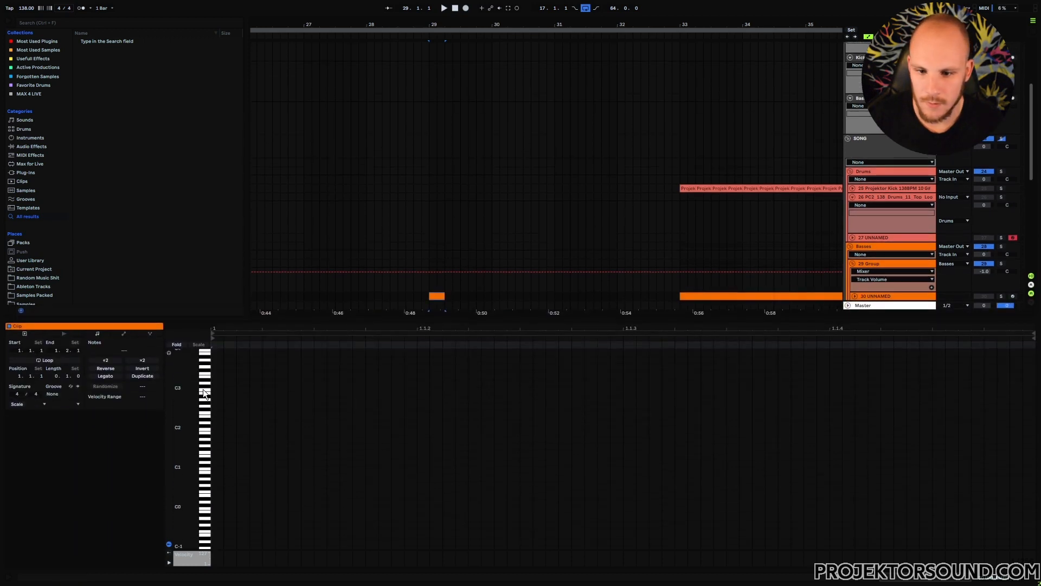
Draw a C3 note at the start of the clip and lengthen it.
double_click(213, 386)
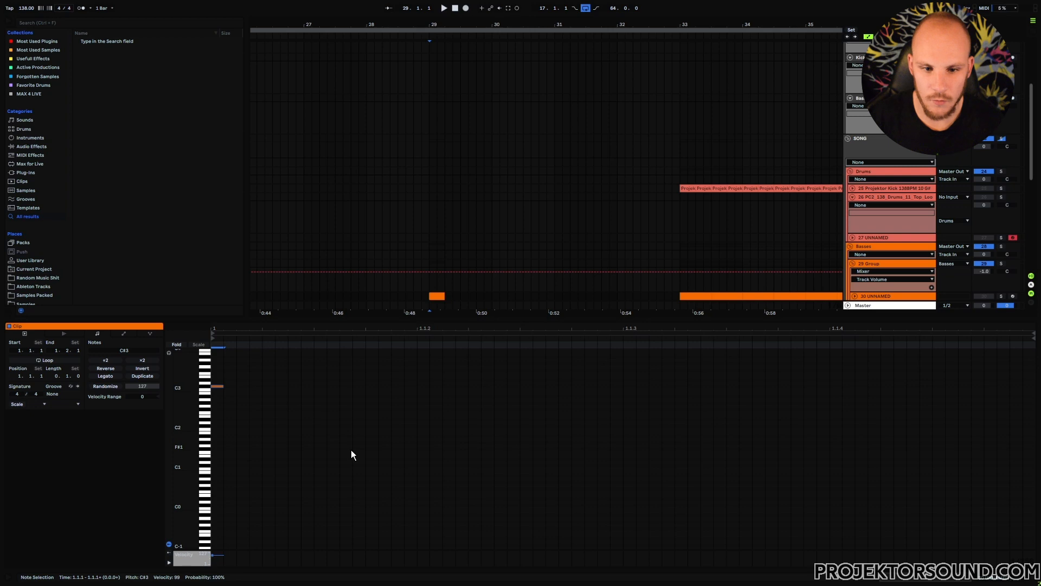
left_click_drag(267, 390, 477, 396)
key("ctrl+d")
key("ctrl+d")
key("ctrl+z")
key("ctrl+z")
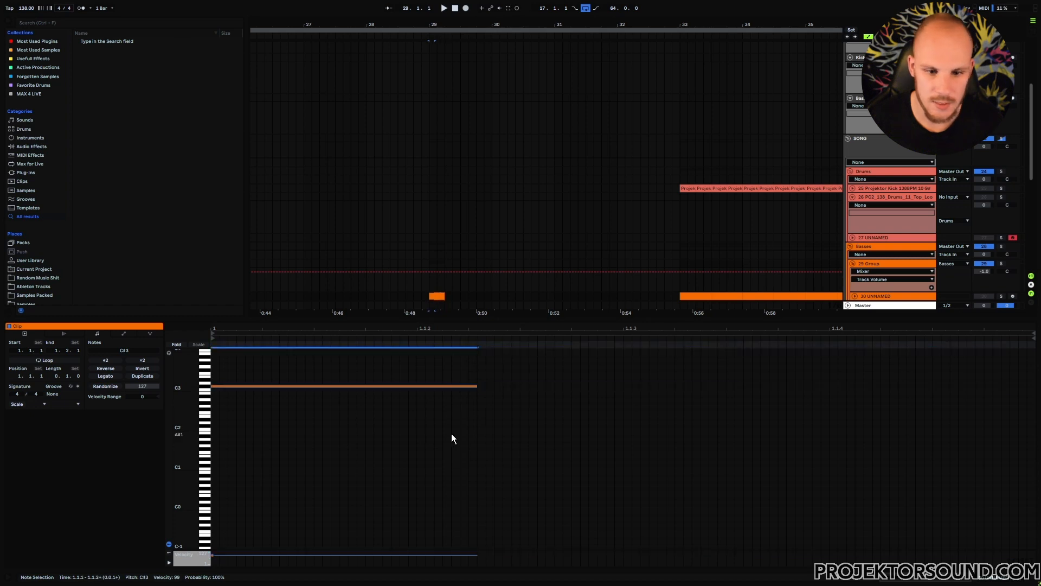
Lengthen the C3 note slightly and duplicate it twice.
left_click_drag(479, 387, 487, 386)
key("ctrl+d")
key("ctrl+d")
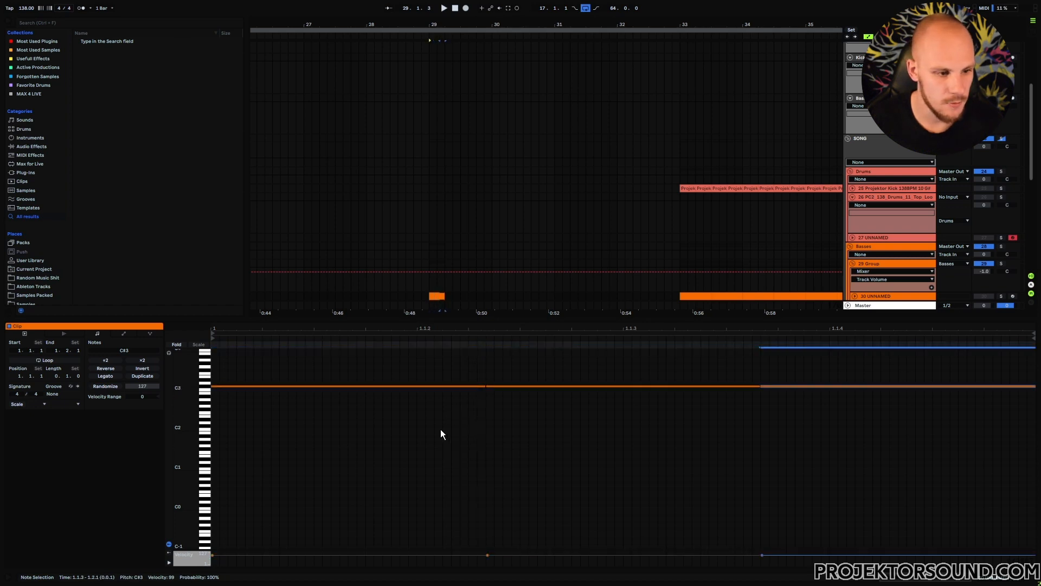
Select the last duplicated notes and delete them.
left_click(537, 461)
left_click_drag(794, 362, 635, 388)
key("Delete")
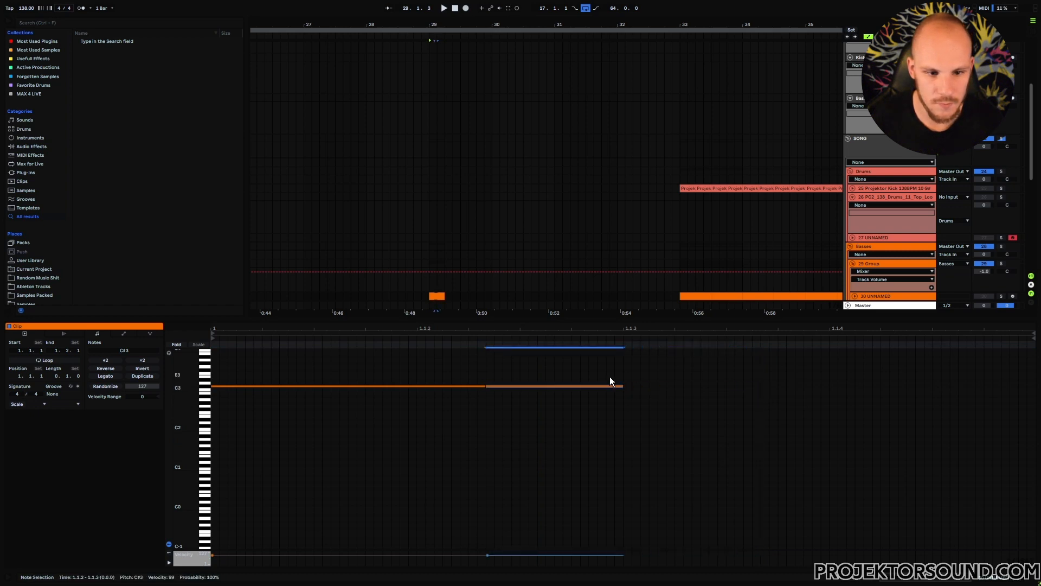
Select the remaining C3 notes and duplicate them to fill the clip.
left_click_drag(538, 370, 365, 435)
key("ctrl+d")
left_click(452, 444)
Select all notes in the clip and play it back.
key("ctrl+a")
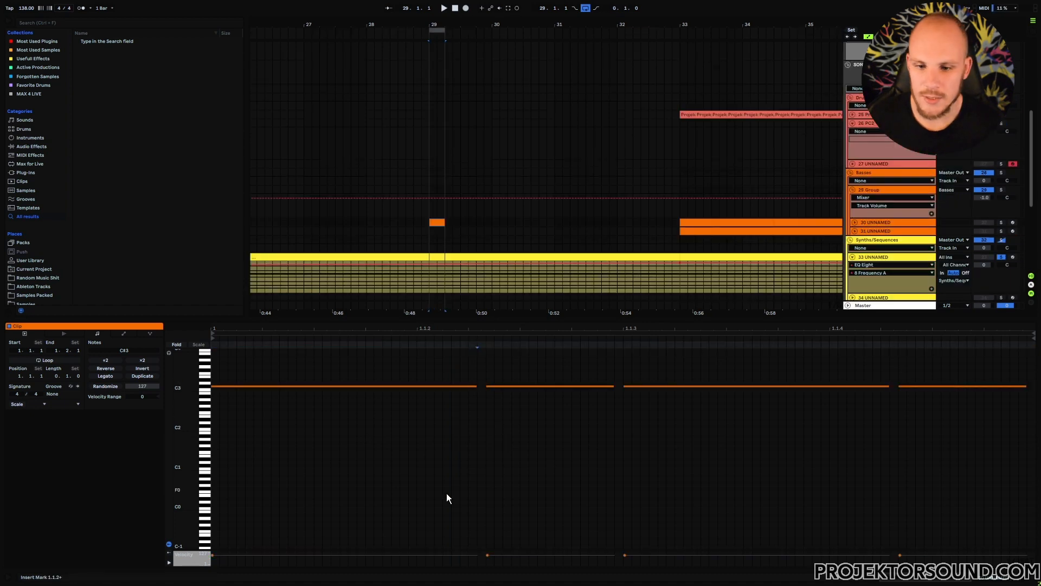
key("space")
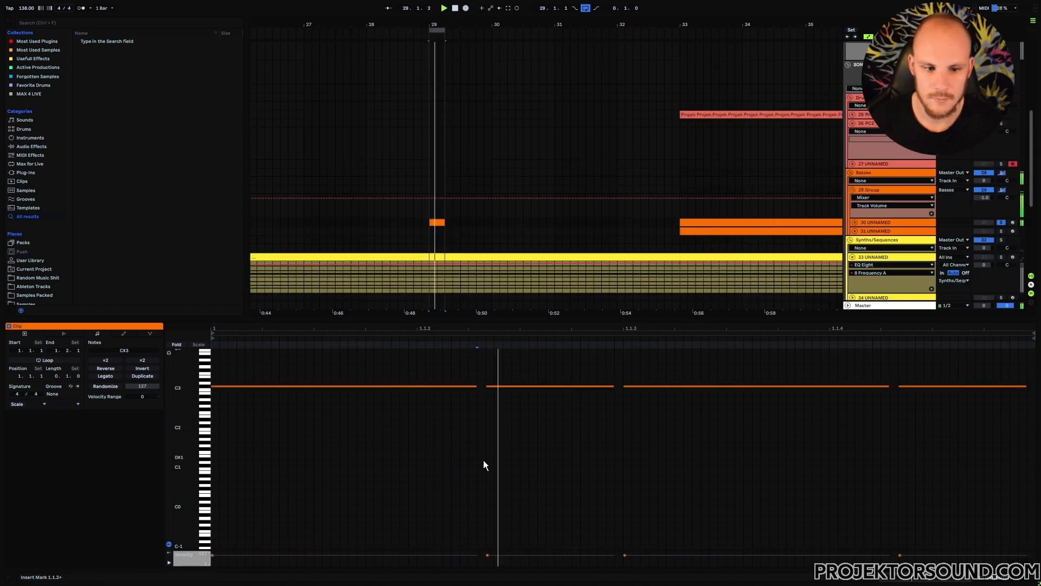